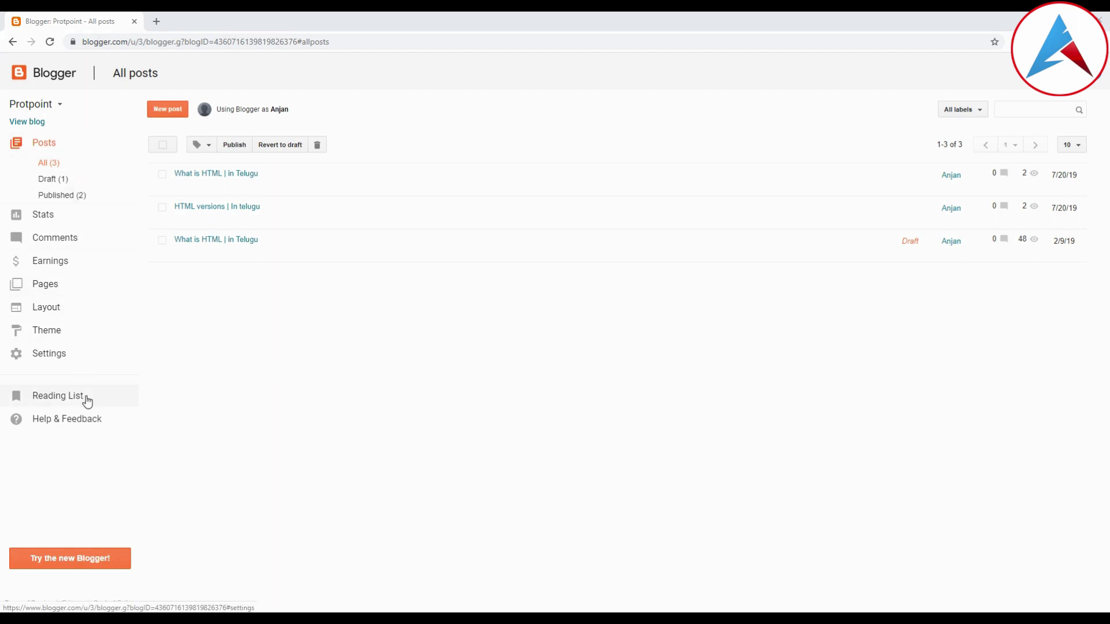
Start the AdSense sign-up from the Protpoint blog's earnings page and choose the Google account to use.
click(46, 263)
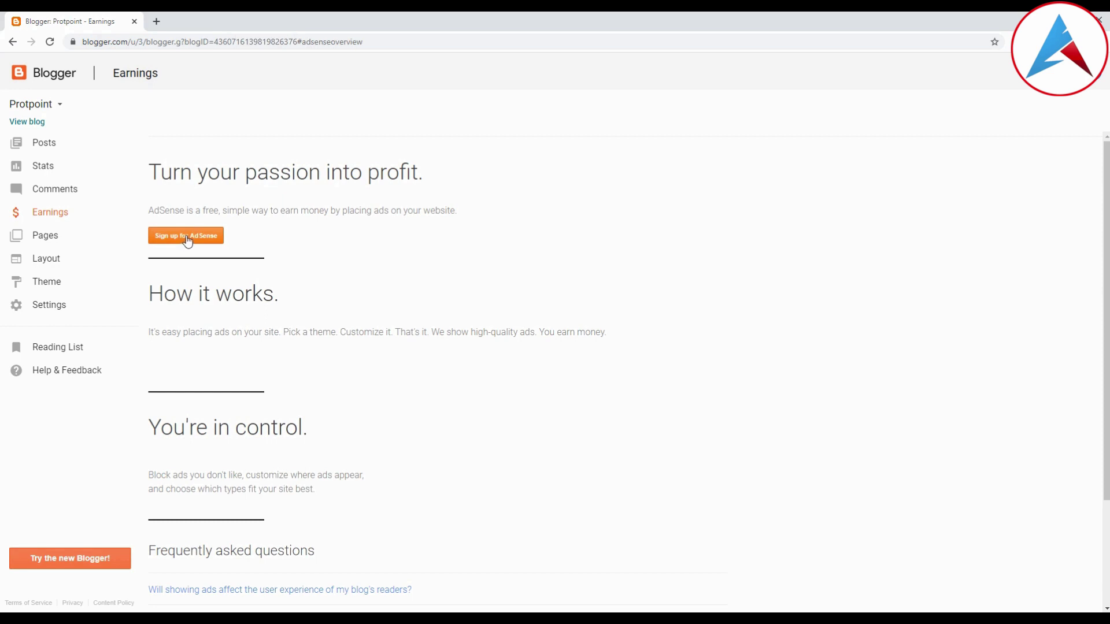
click(188, 242)
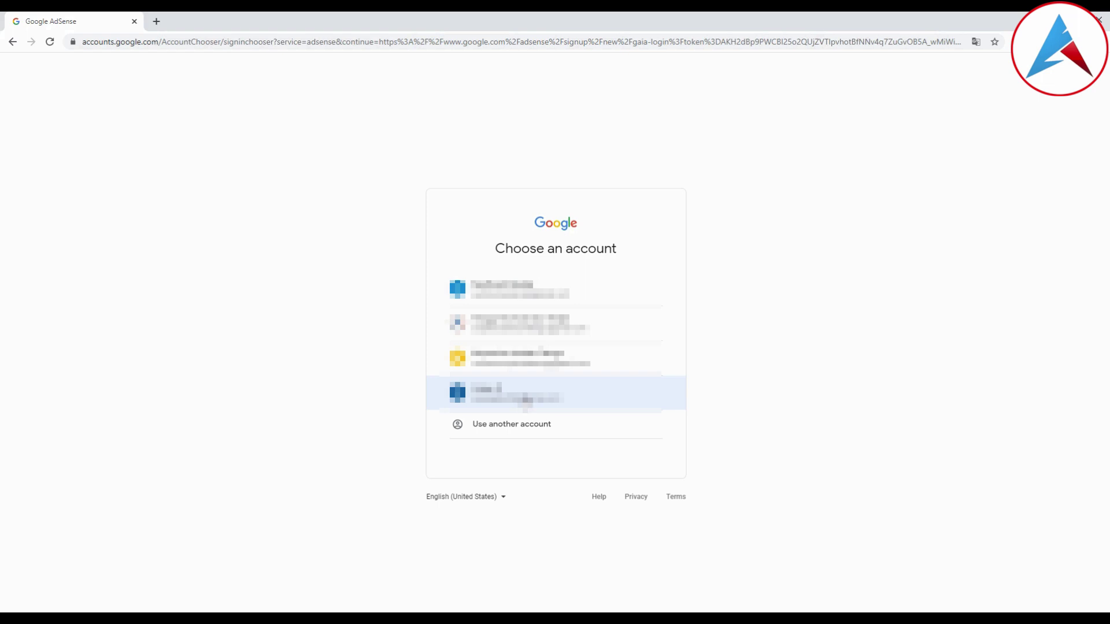
click(525, 398)
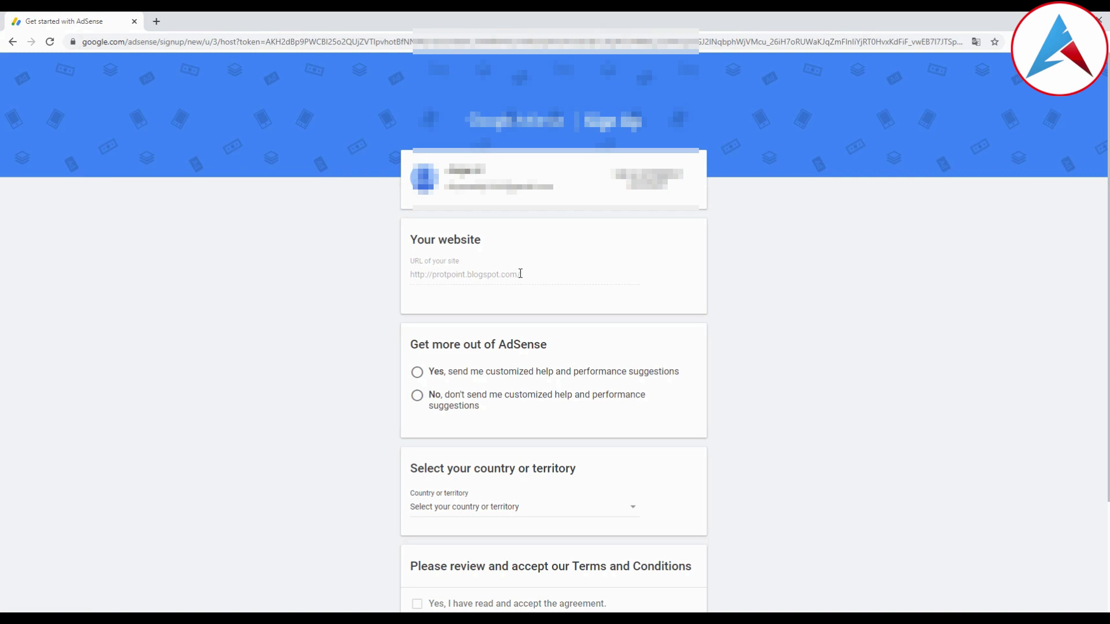
Opt in to customized help and performance suggestions and set the country to India.
scroll(521, 273, down, 3)
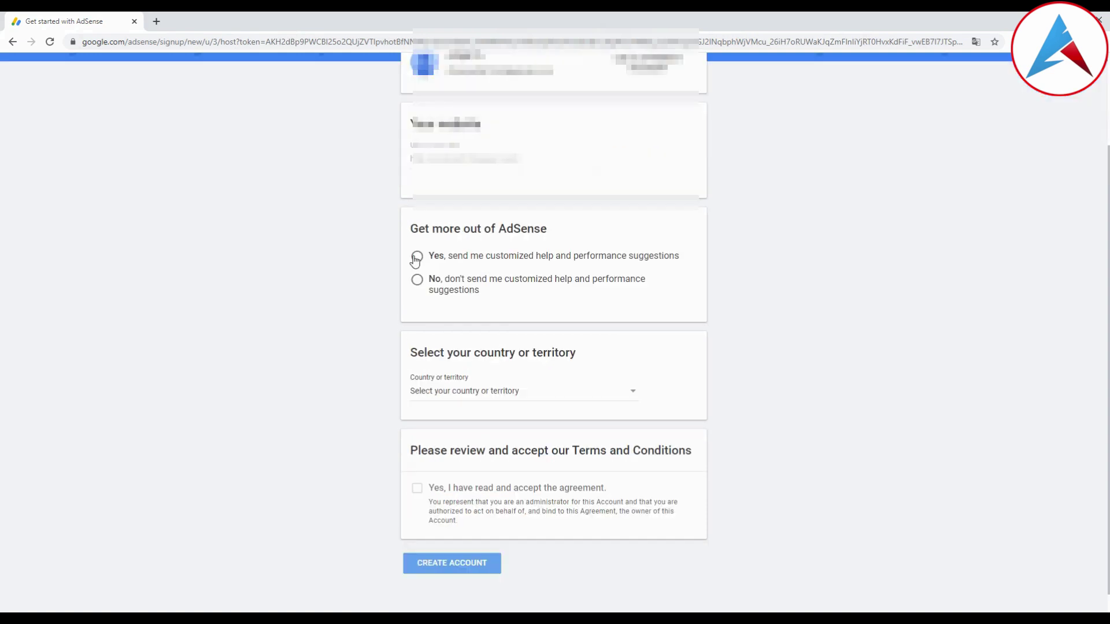
click(416, 233)
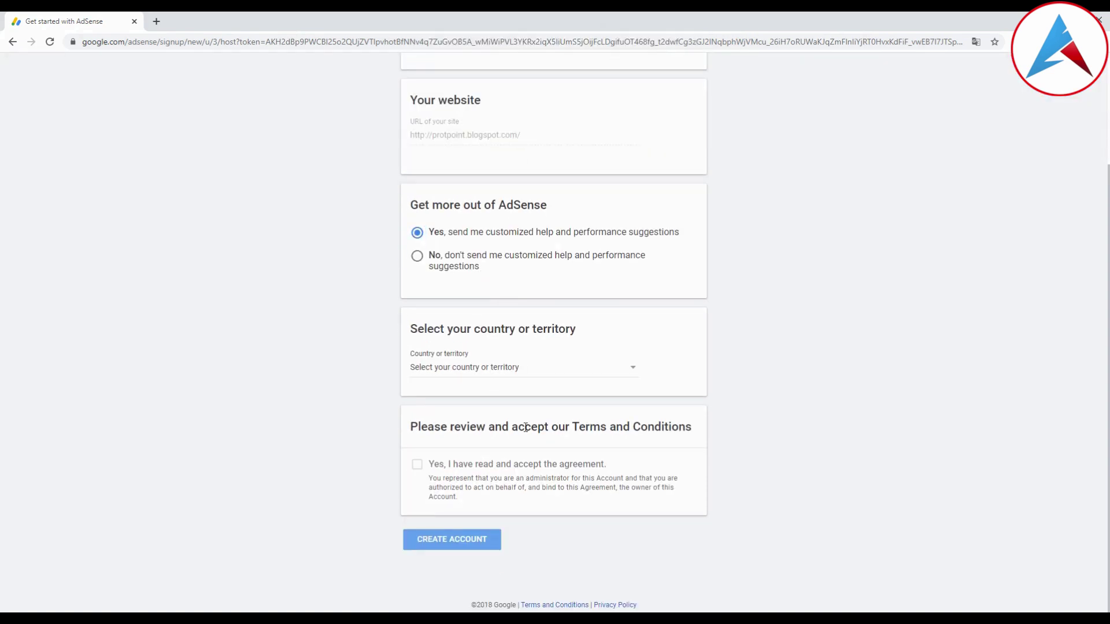
click(437, 373)
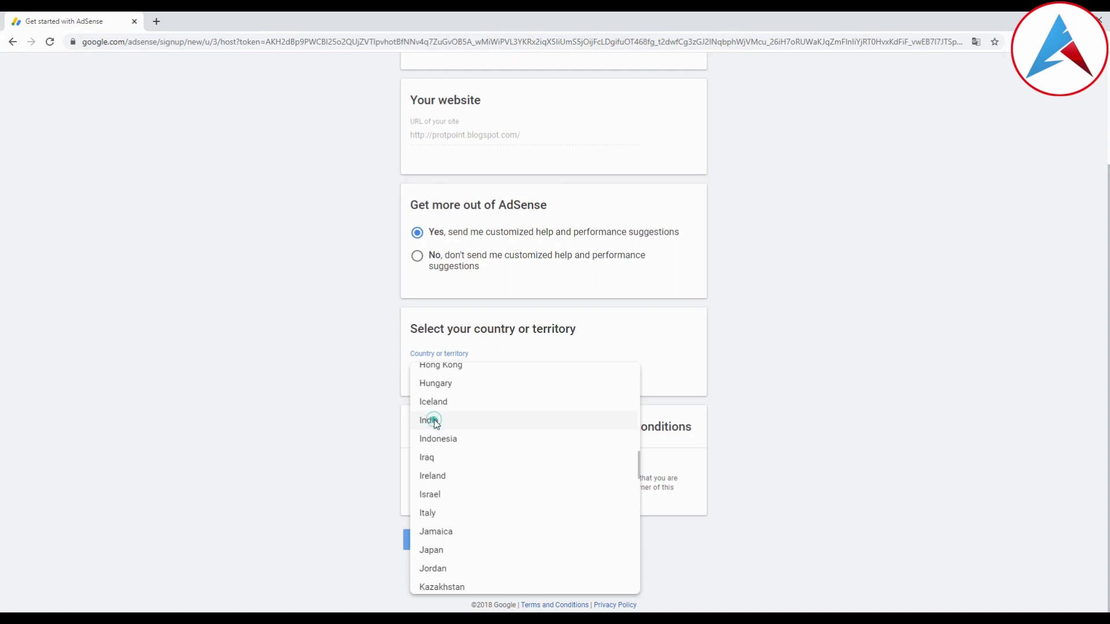
click(434, 423)
Accept the AdSense terms and conditions and create the account.
scroll(557, 425, down, 3)
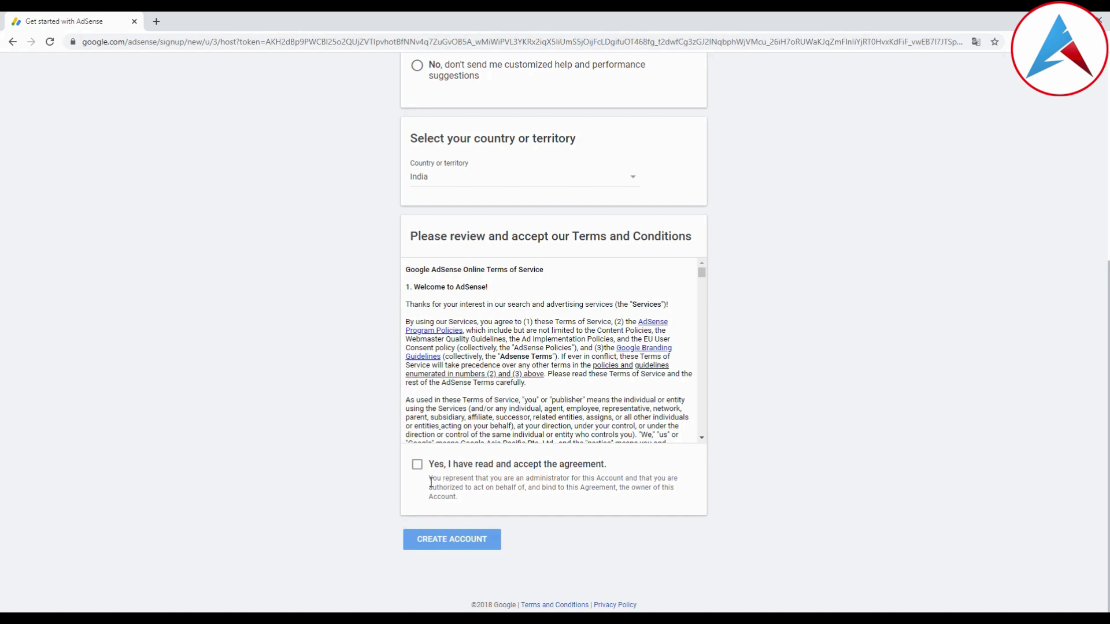
click(417, 466)
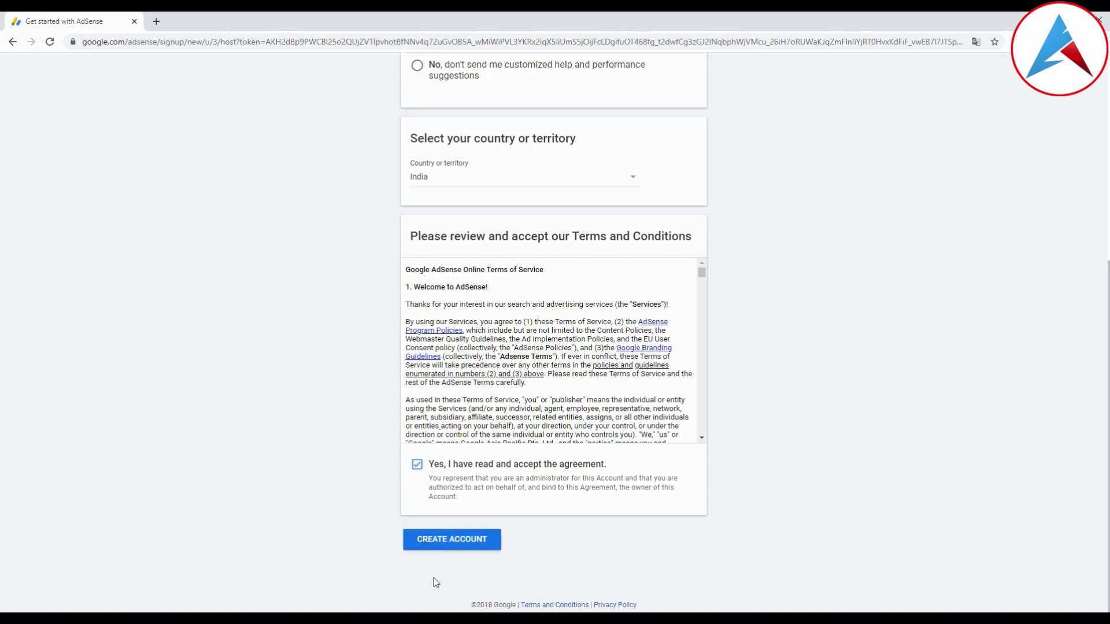
click(447, 540)
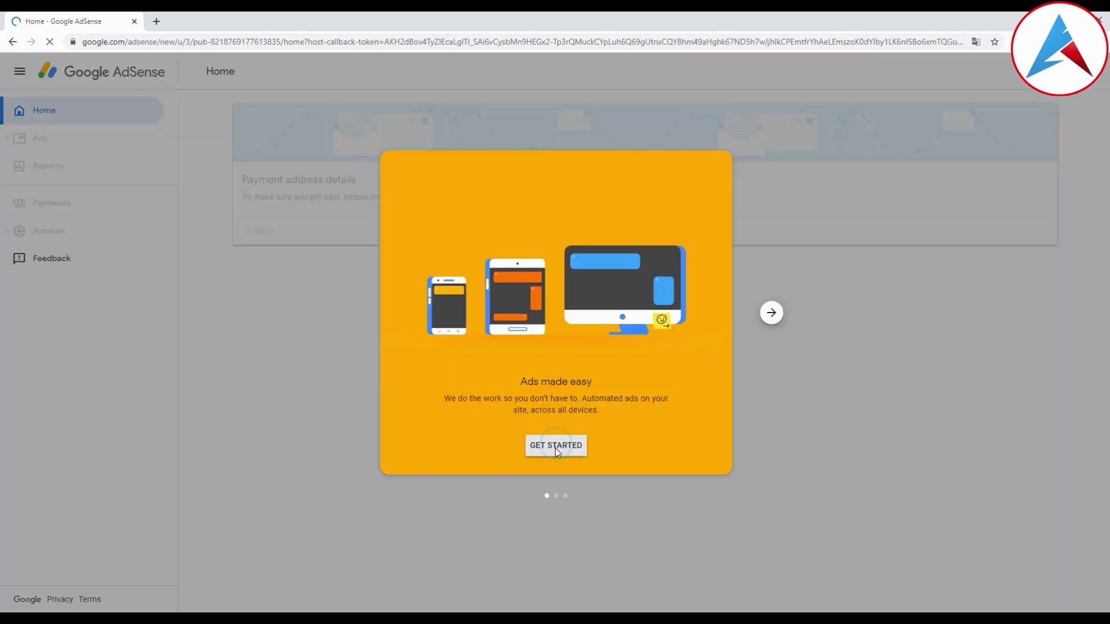
Get started with AdSense setup and keep the account type as Individual in the payment address details.
click(555, 447)
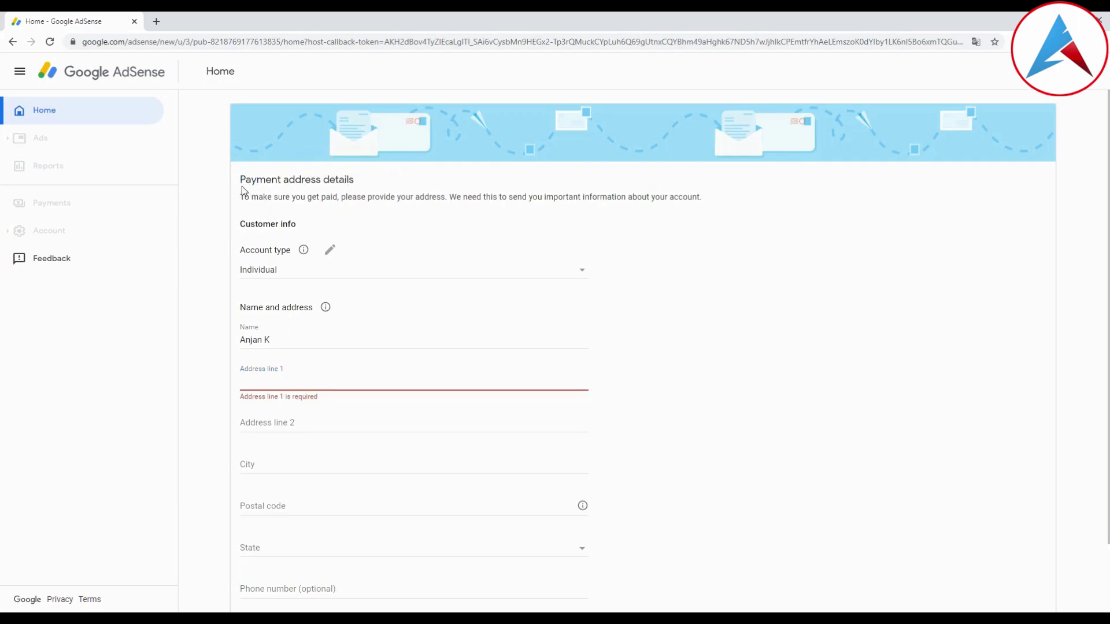
scroll(241, 186, down, 1)
click(279, 214)
click(279, 214)
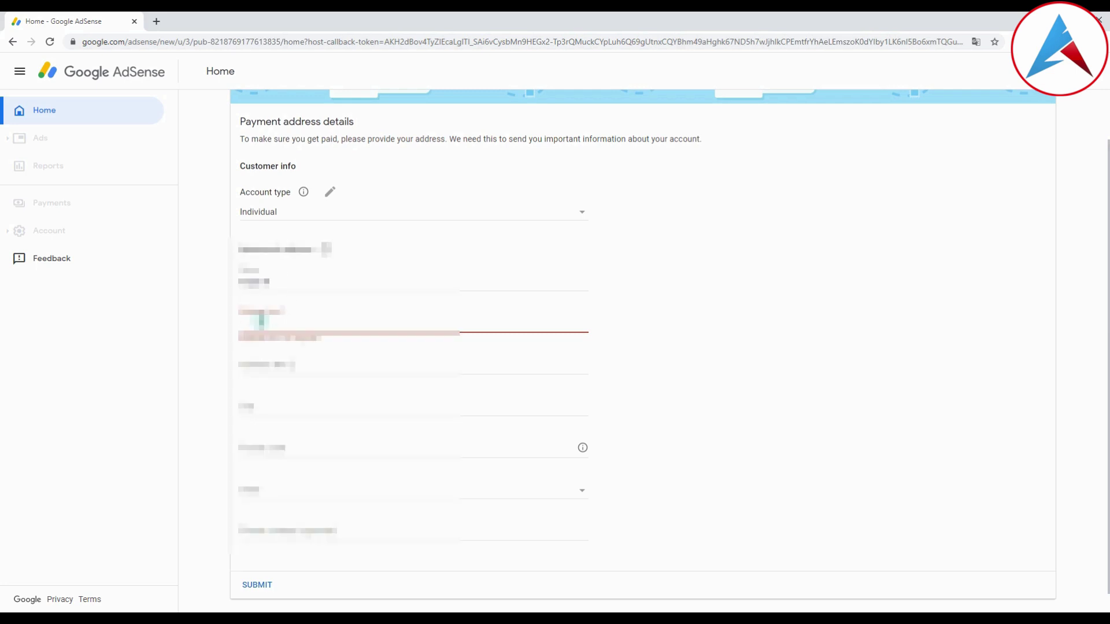
Fill in the payment contact's address lines, city, postal code, state and phone number, submit the details and redirect to the host.
click(255, 318)
scroll(404, 318, down, 1)
text(1234 Main St)
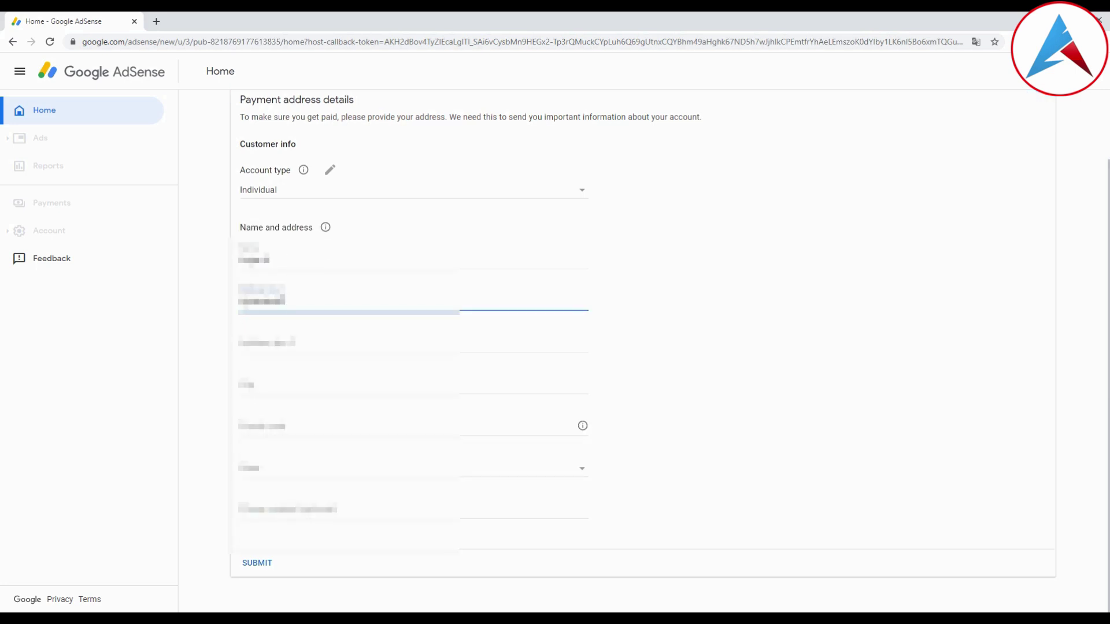
click(277, 344)
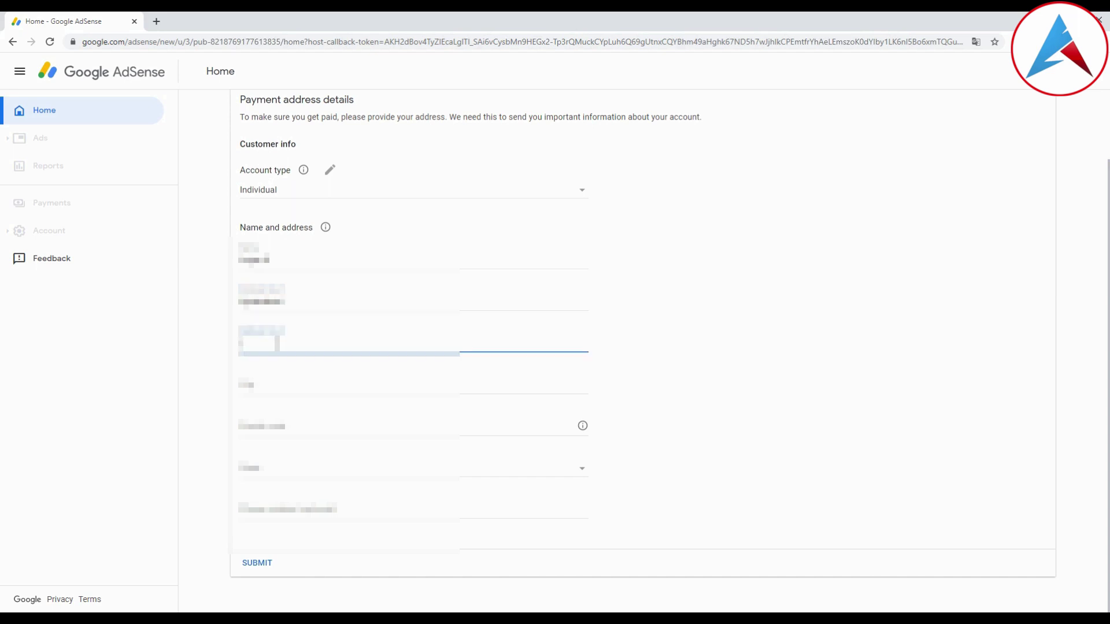
text(Apt 101 2nd)
click(271, 385)
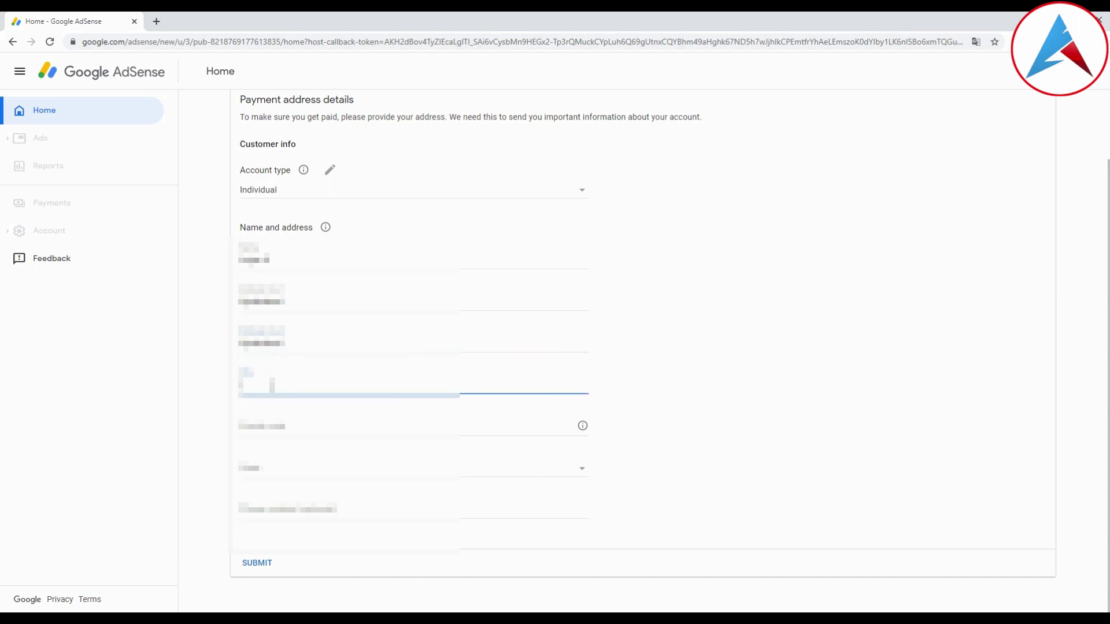
text(New Delhi)
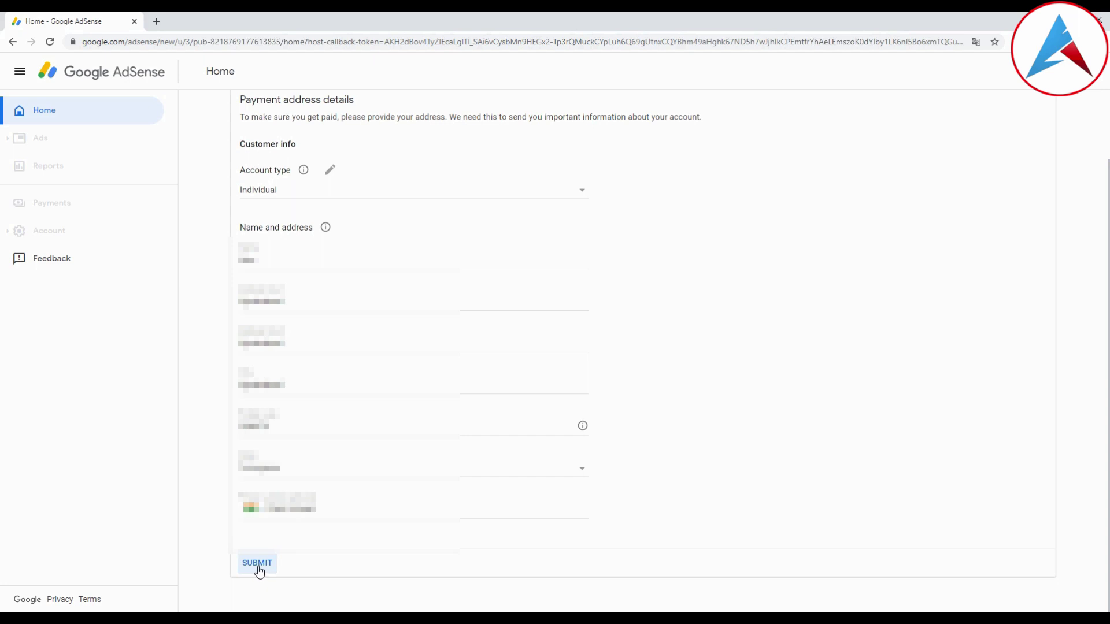
click(258, 564)
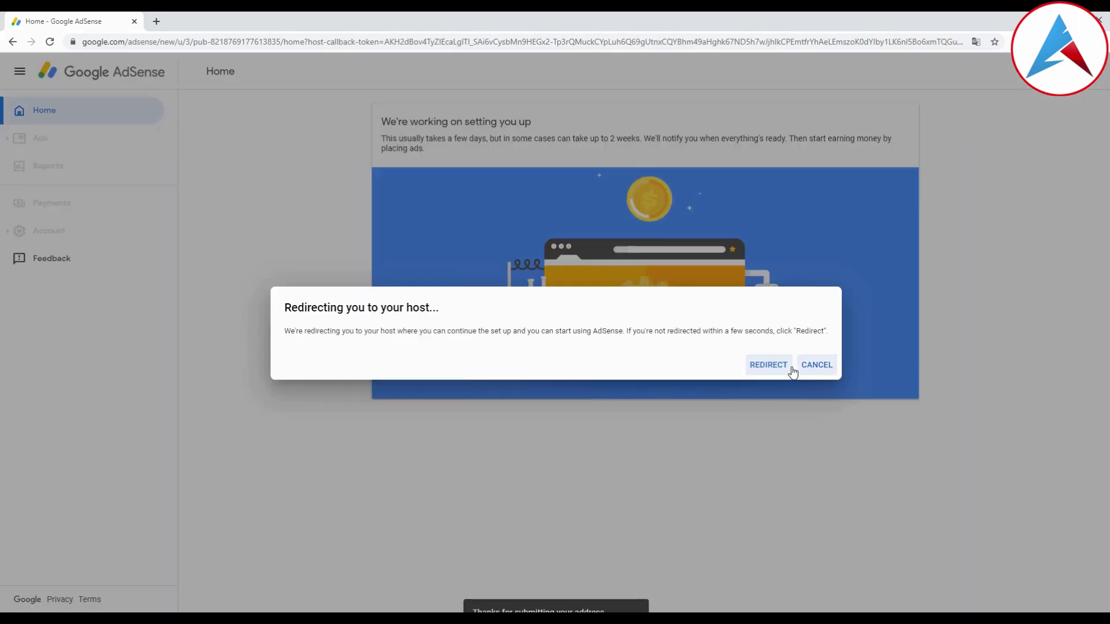
click(774, 365)
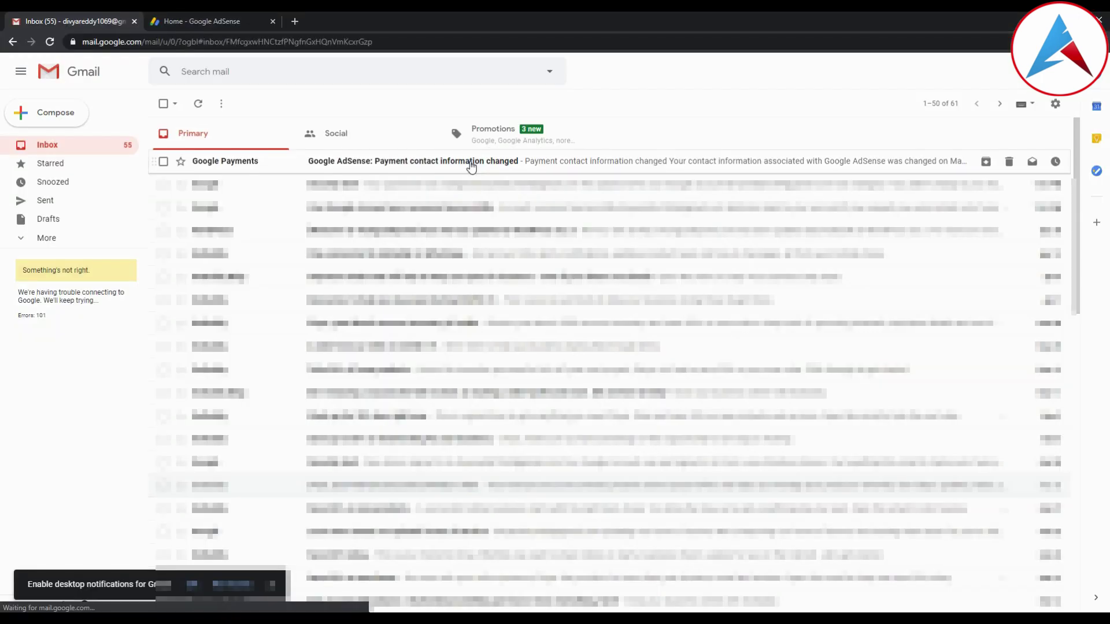
Open the "Payment contact information changed" e-mail from Google Payments in Gmail and follow its AdSense sign-in link.
click(470, 161)
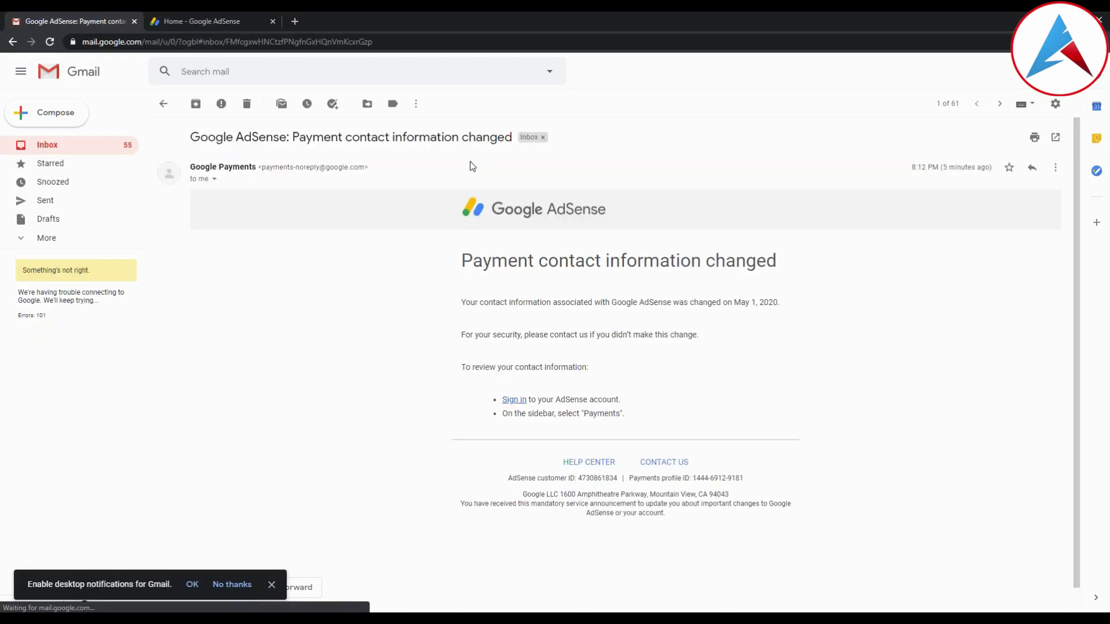
click(516, 400)
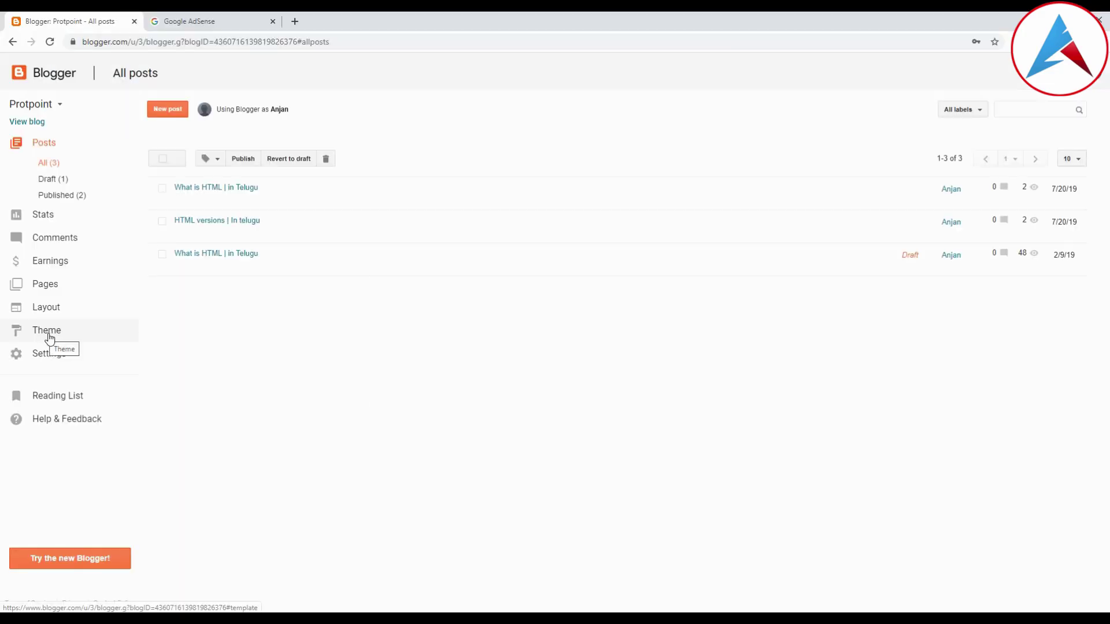
In the Protpoint theme's HTML in Blogger, paste the AdSense script below the googletagmanager script line, save the theme and return to the posts list.
click(42, 333)
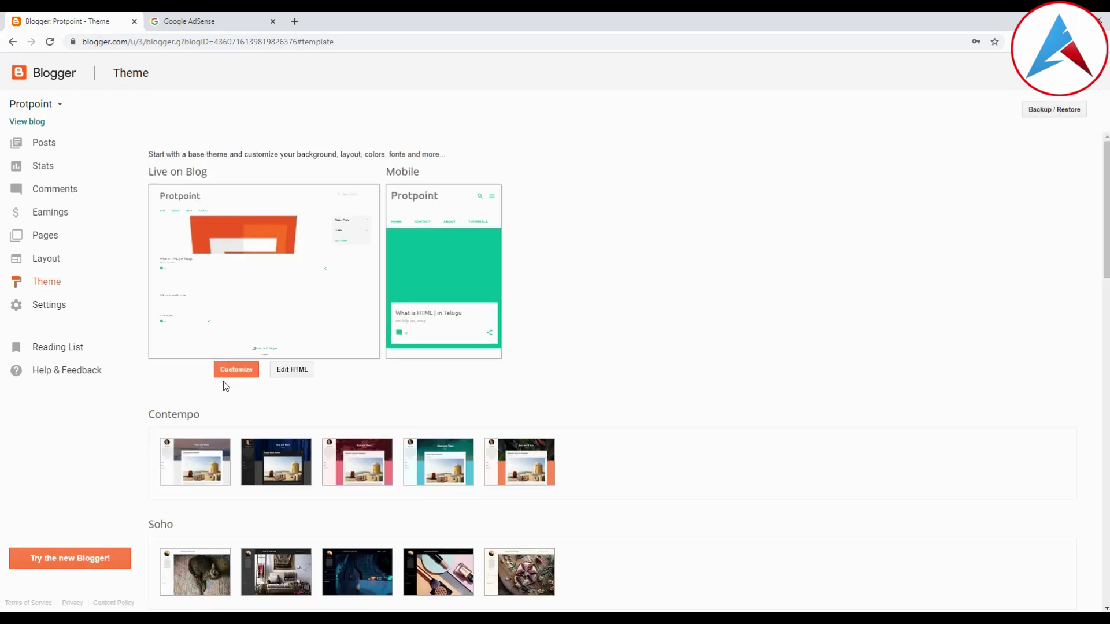
click(290, 373)
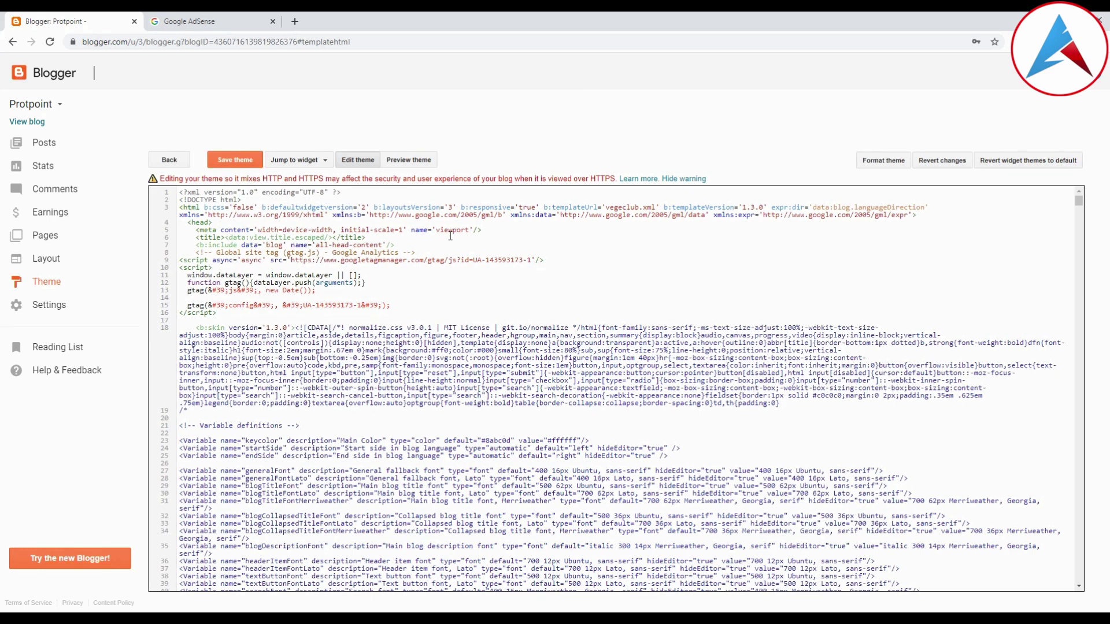
click(548, 260)
key(Return)
right_click(186, 268)
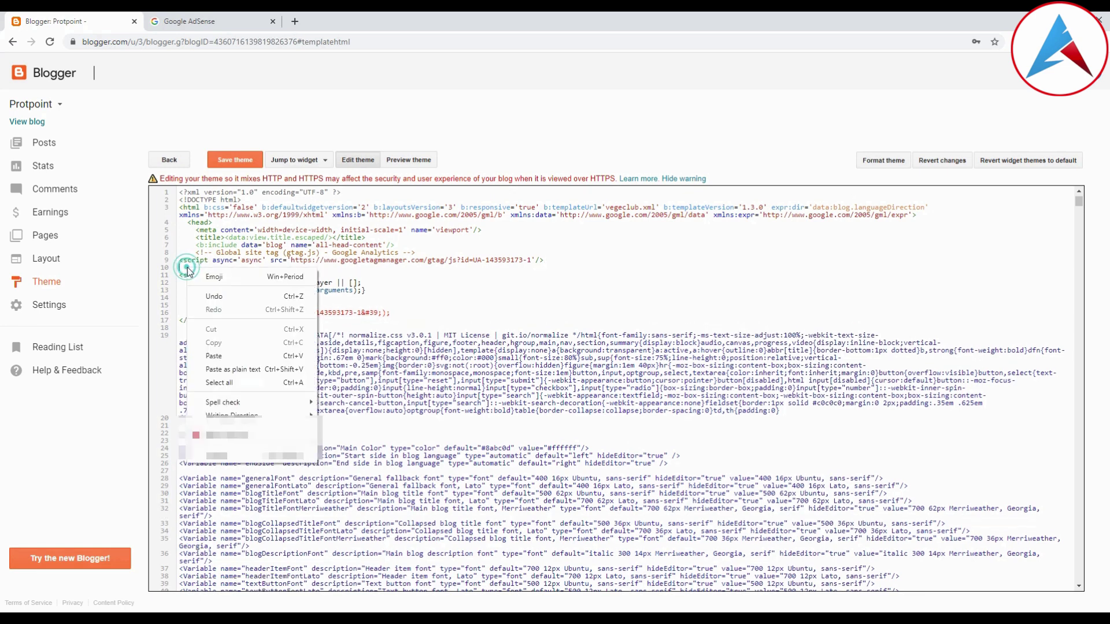
click(219, 355)
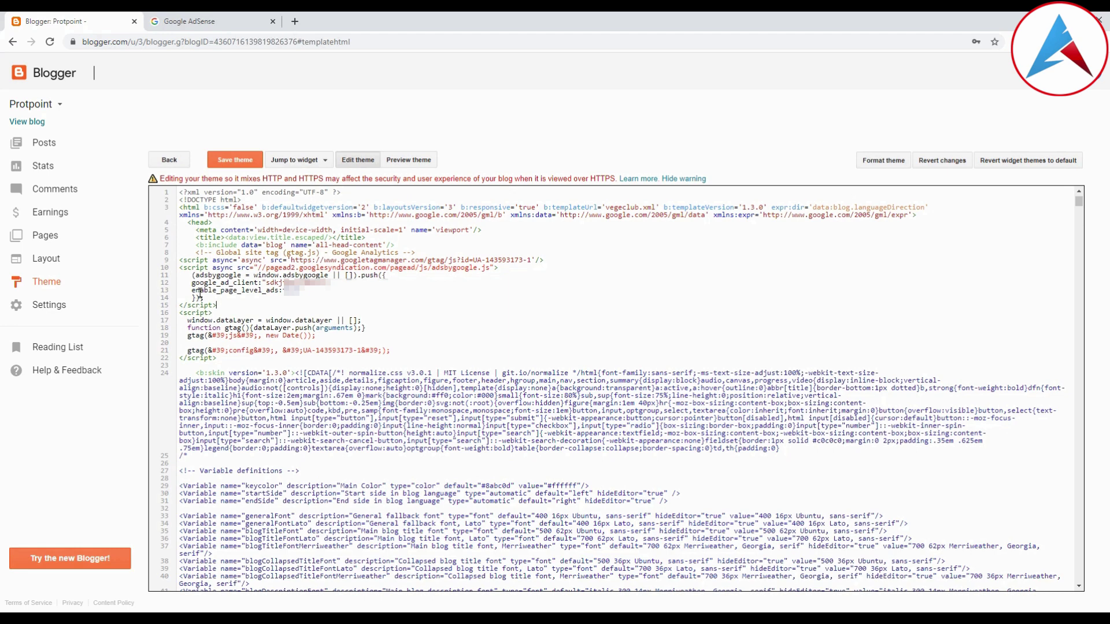
click(234, 159)
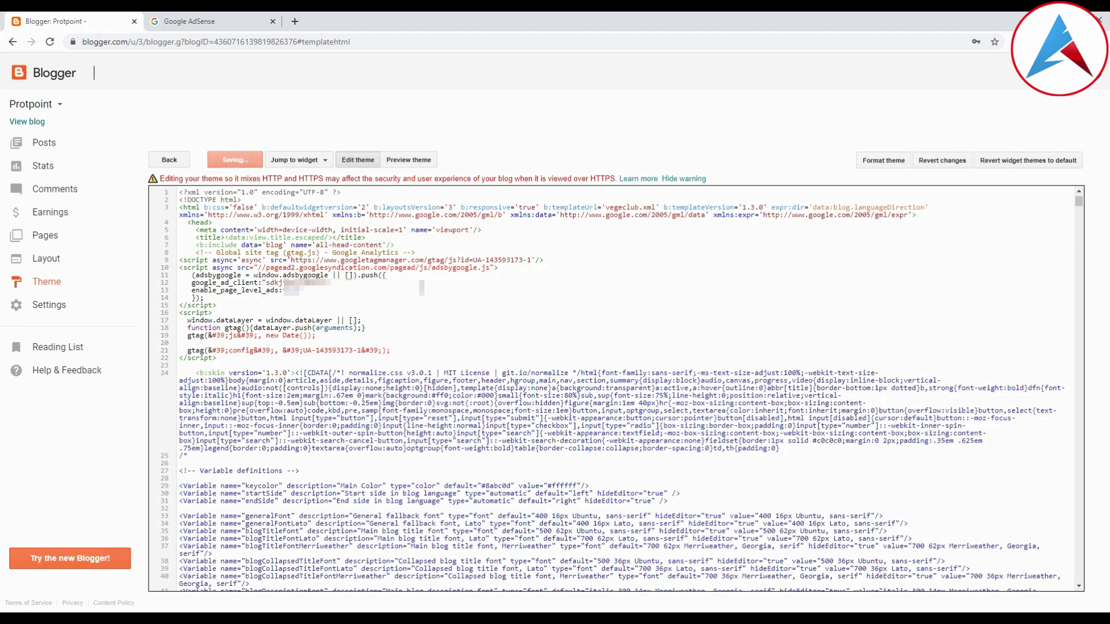
click(46, 144)
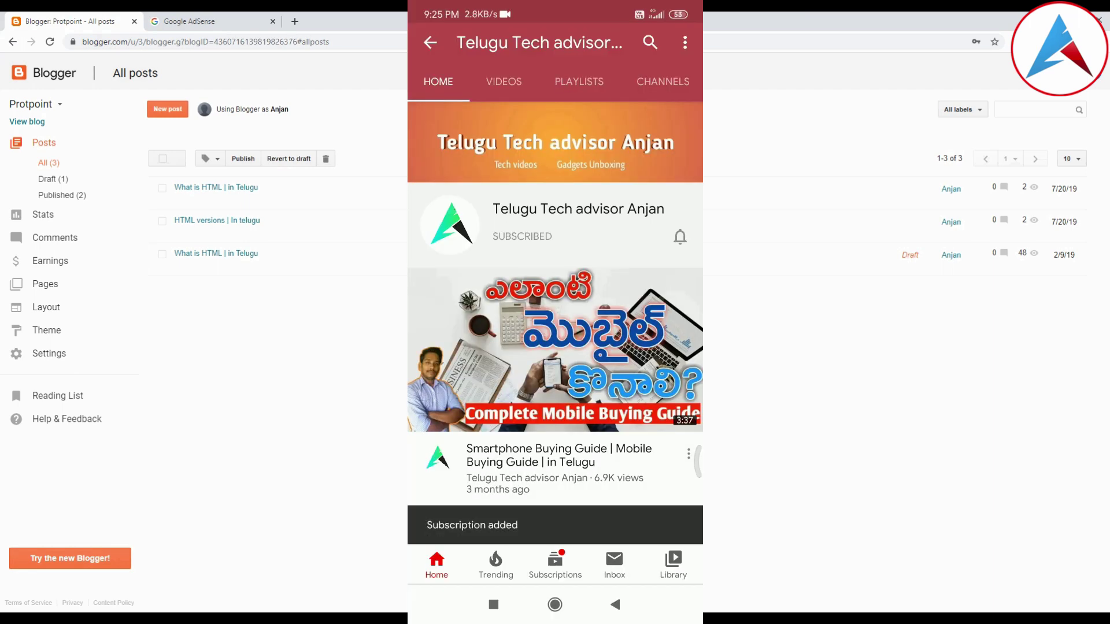
click(680, 236)
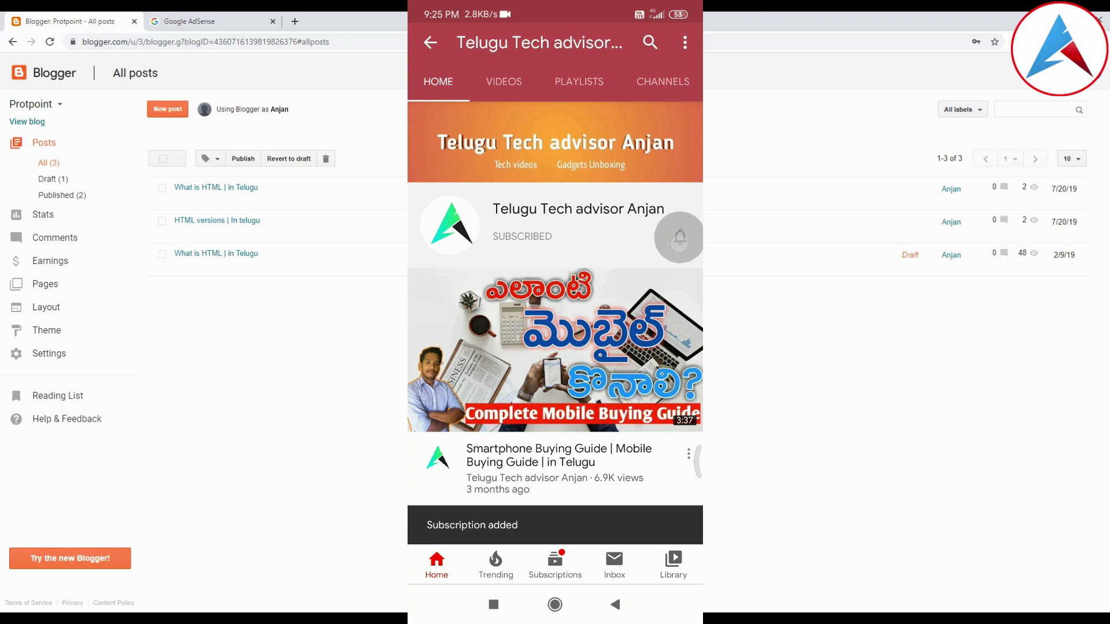